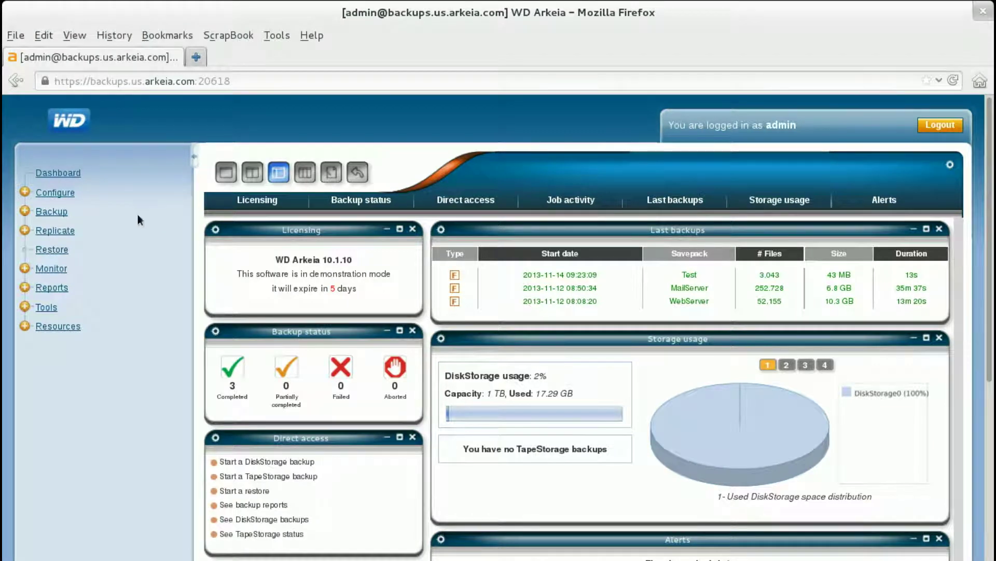
Open Backup > What to backup to list the MailServer, Test and WebServer savepacks
left_click(50, 212)
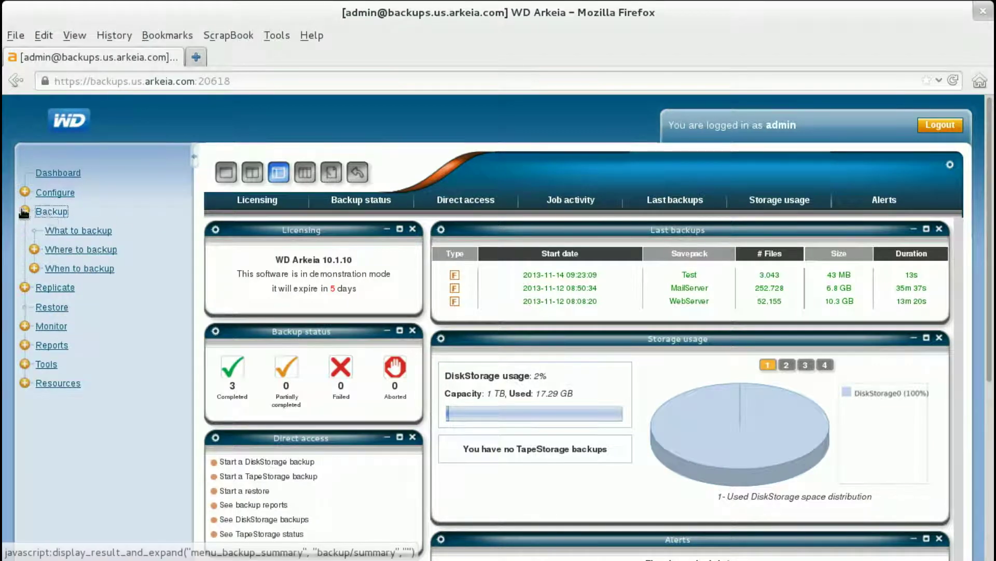
left_click(69, 230)
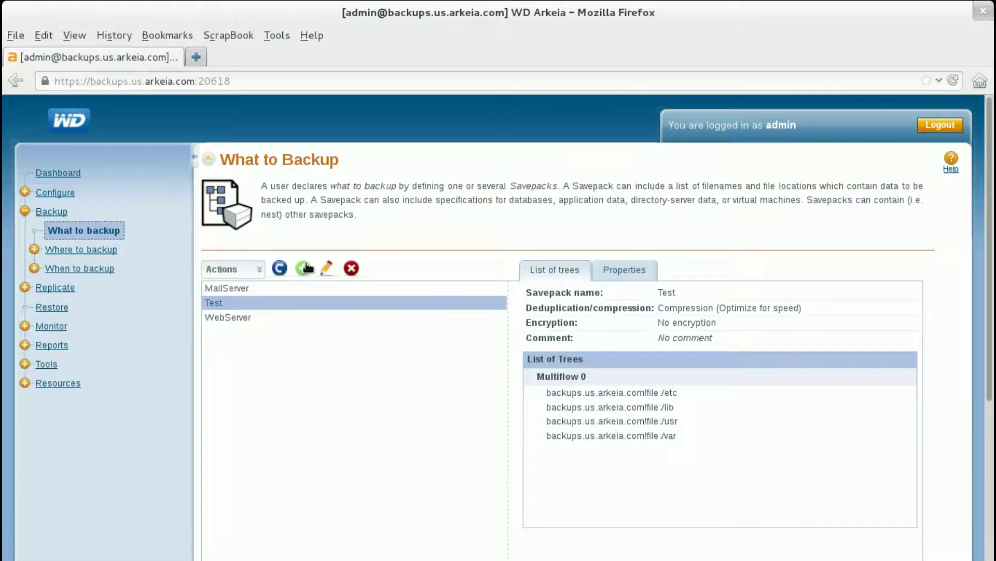
Add a savepack named 'VMware Backups' and show its platform-specific and VMware vSphere options
left_click(307, 268)
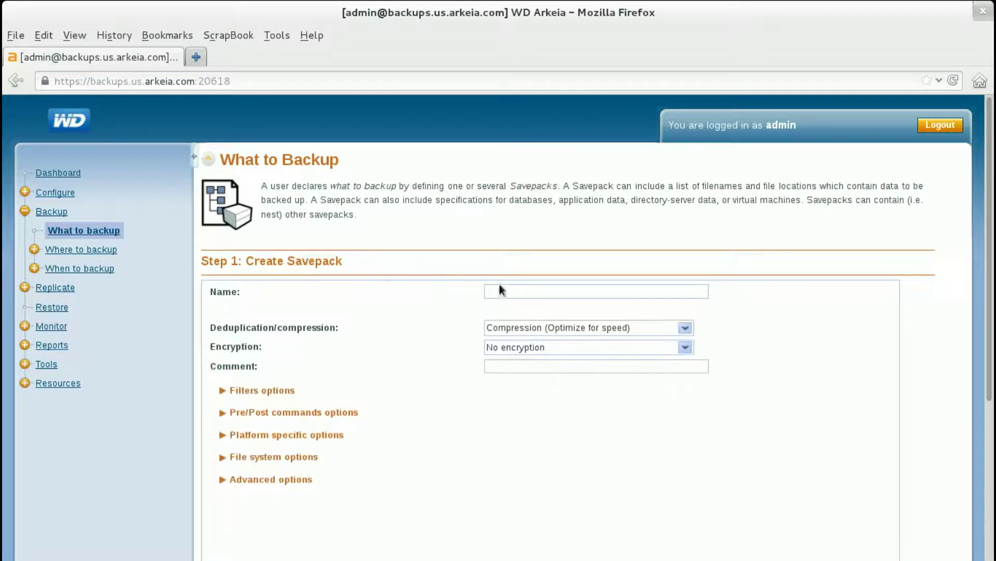
type("VMware Backups")
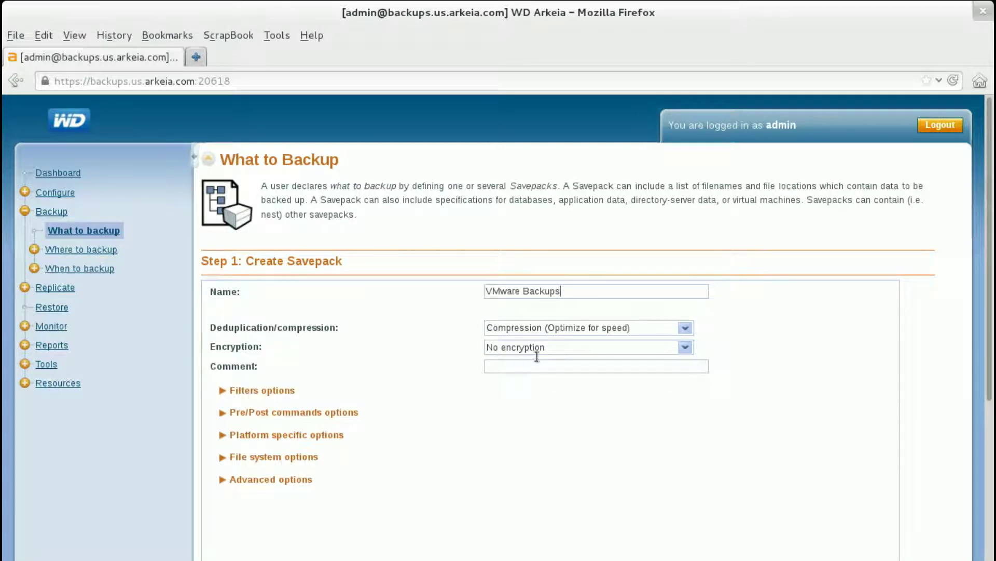
left_click(232, 438)
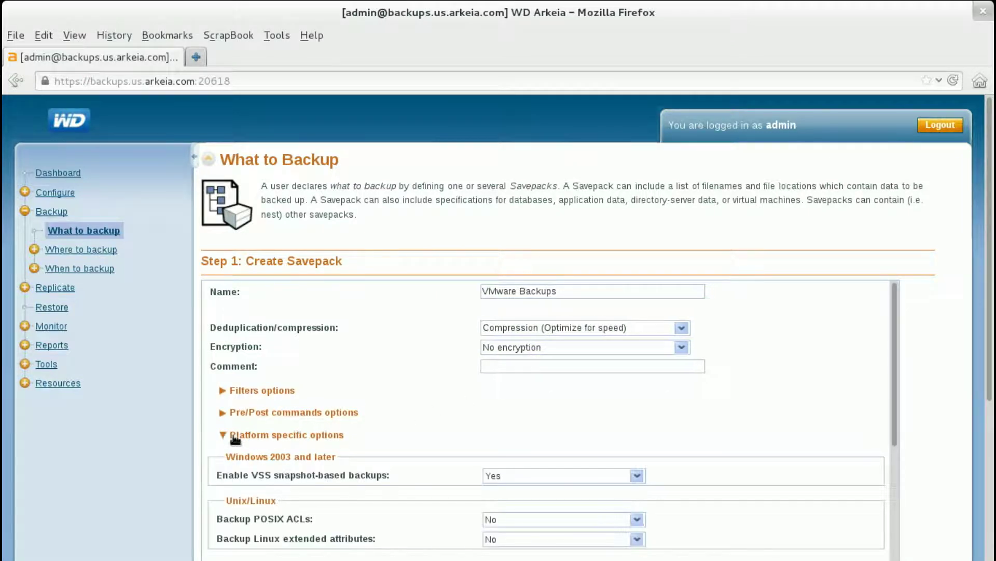
scroll(235, 440, "down", 4)
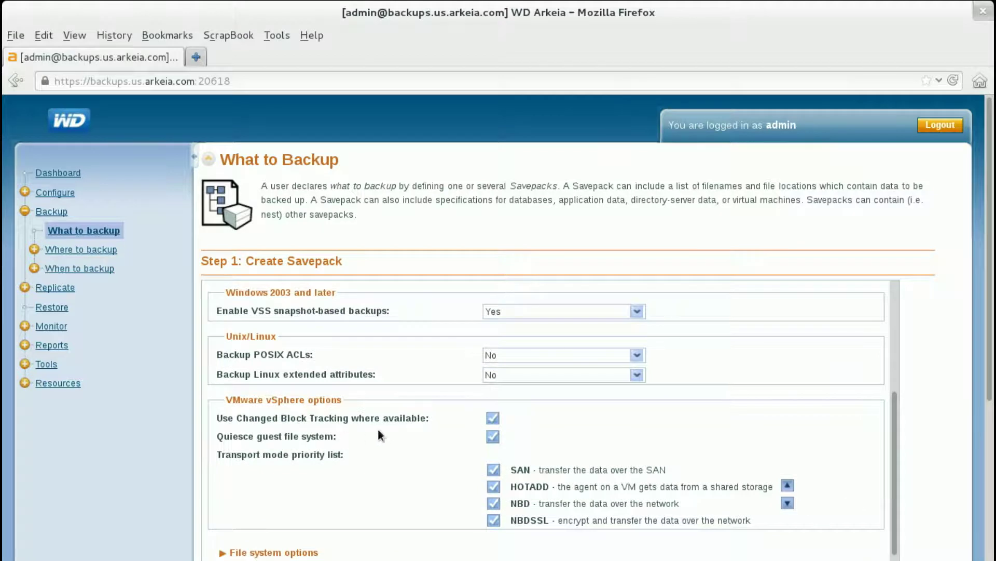
scroll(389, 492, "down", 1)
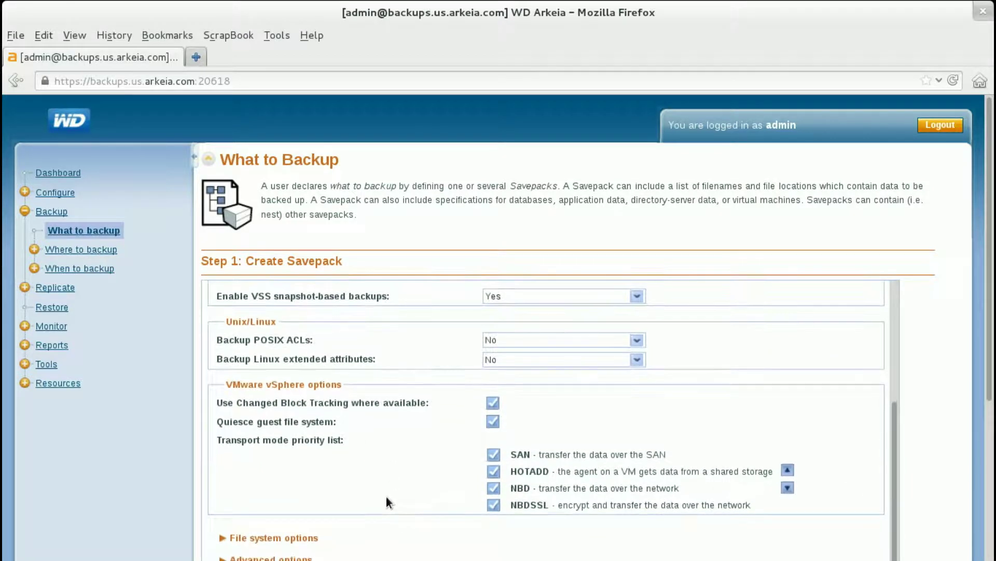
scroll(386, 498, "down", 5)
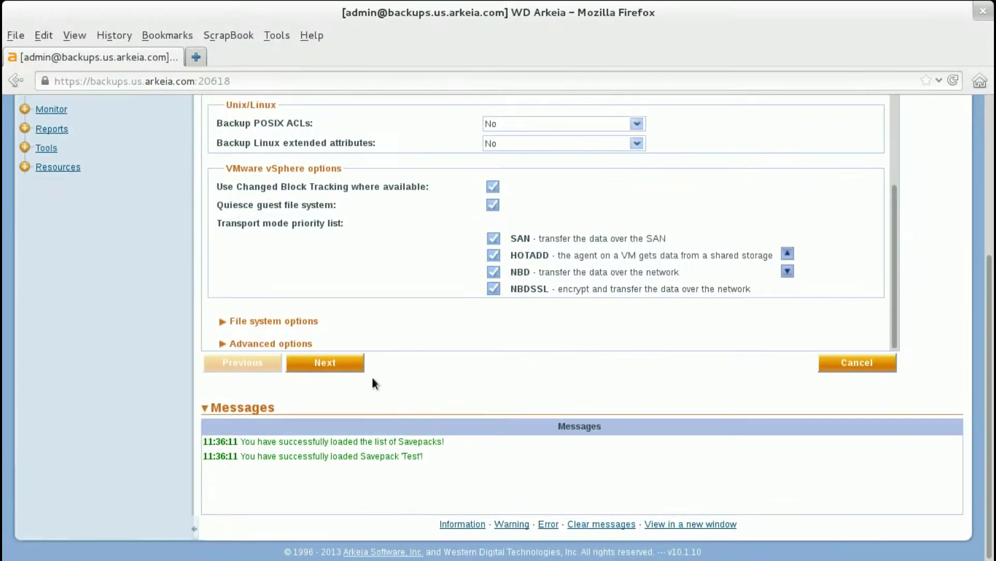
Under backups.us.arkeia.com > vStorage > vcenter.us.arkeia.com > WD Arkeia, tick Monitor Station 1–4
left_click(348, 363)
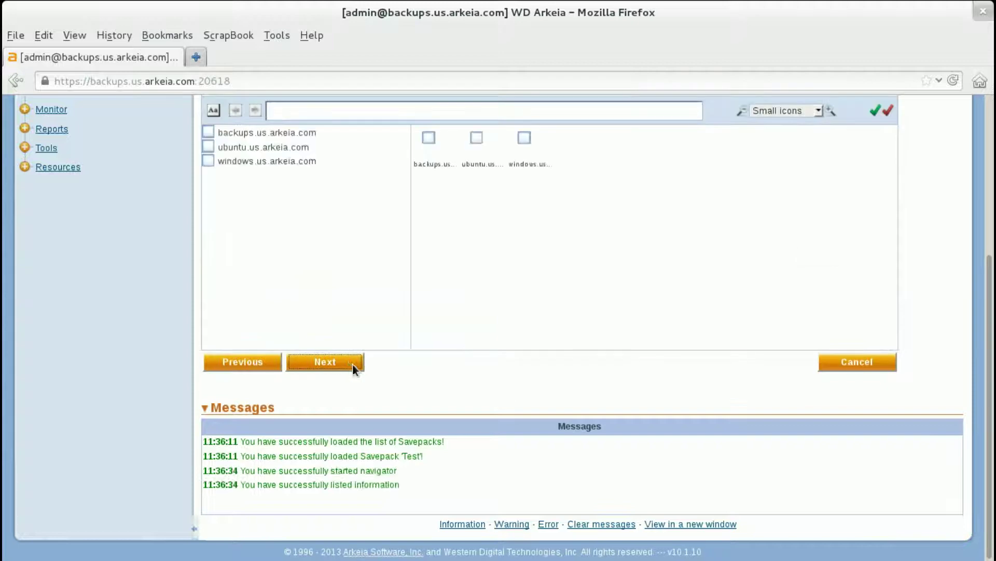
scroll(355, 363, "up", 5)
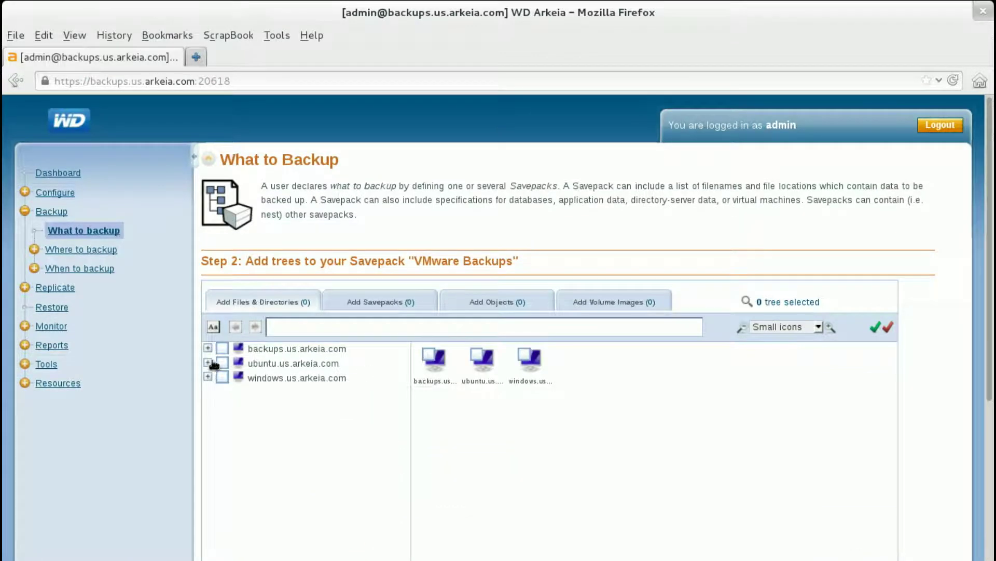
left_click(209, 348)
left_click(209, 350)
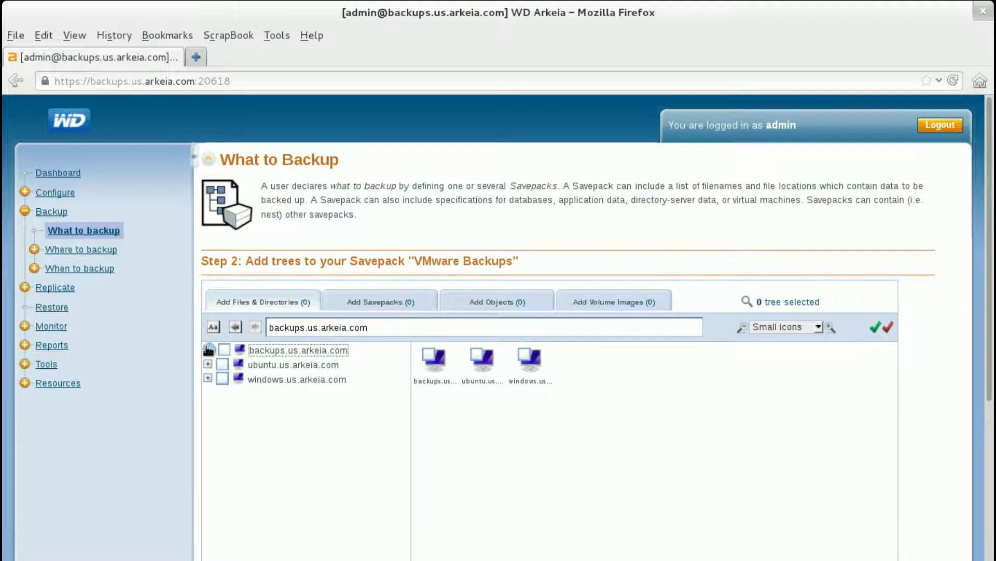
left_click(220, 391)
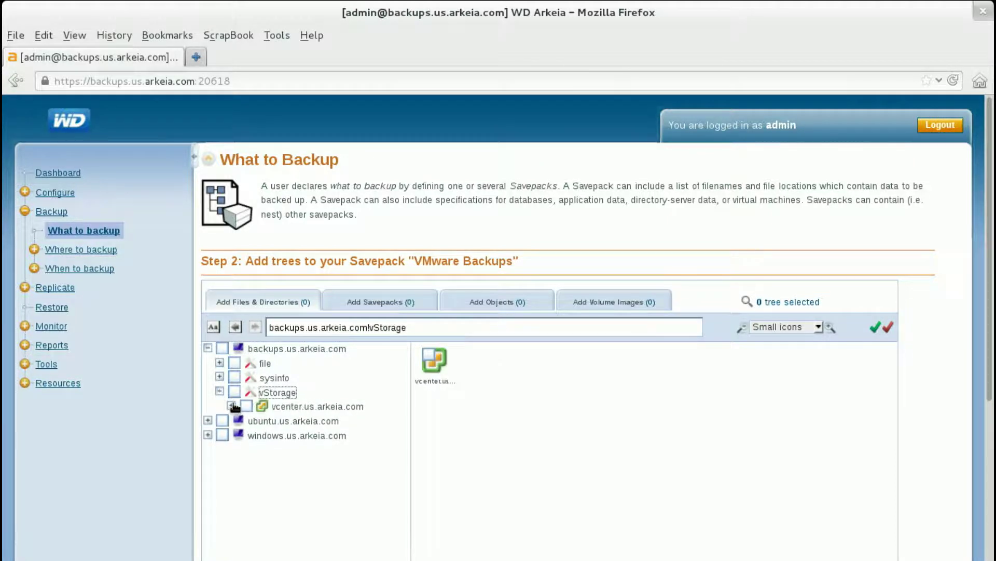
left_click(232, 406)
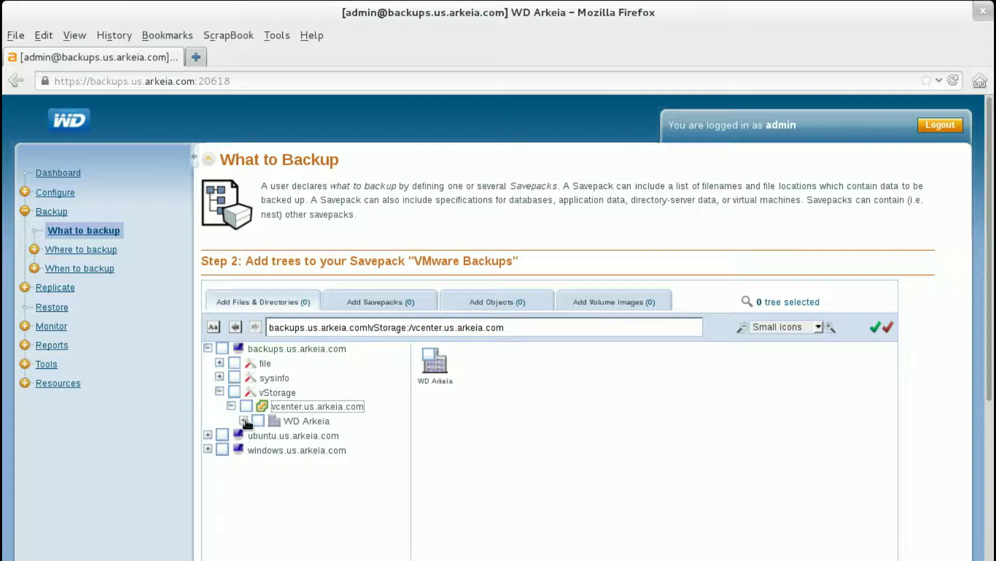
left_click(247, 421)
scroll(248, 421, "down", 5)
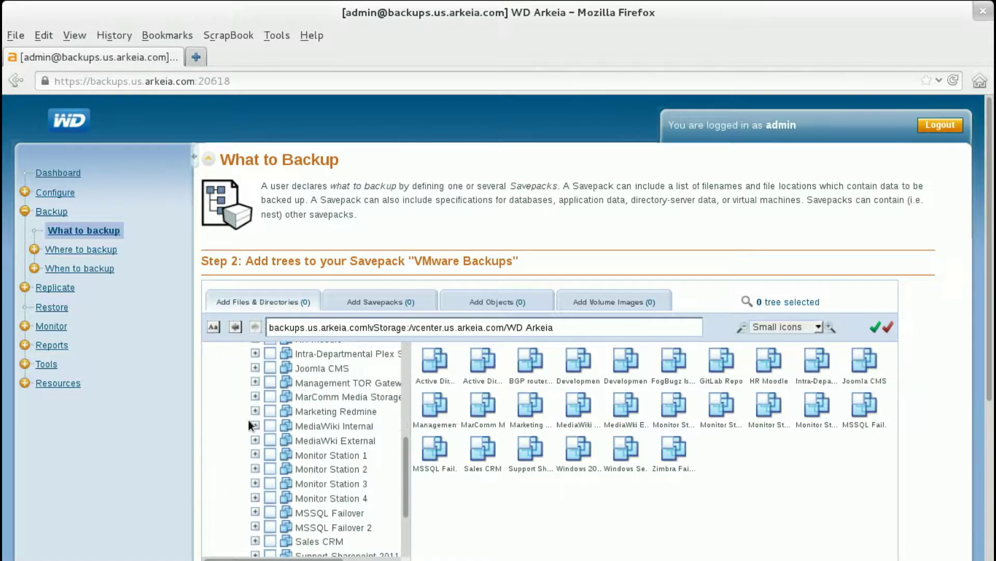
left_click(270, 455)
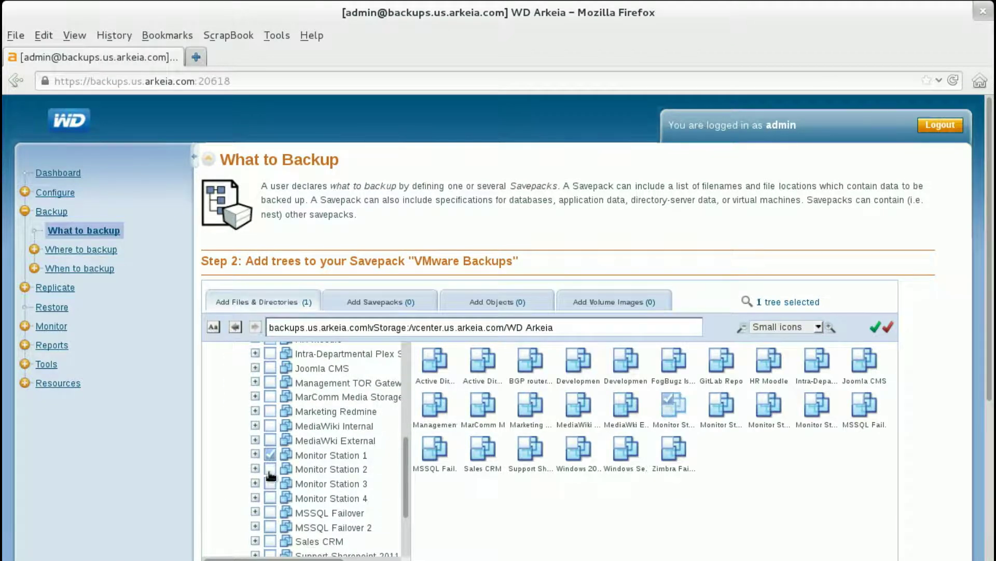
left_click(269, 469)
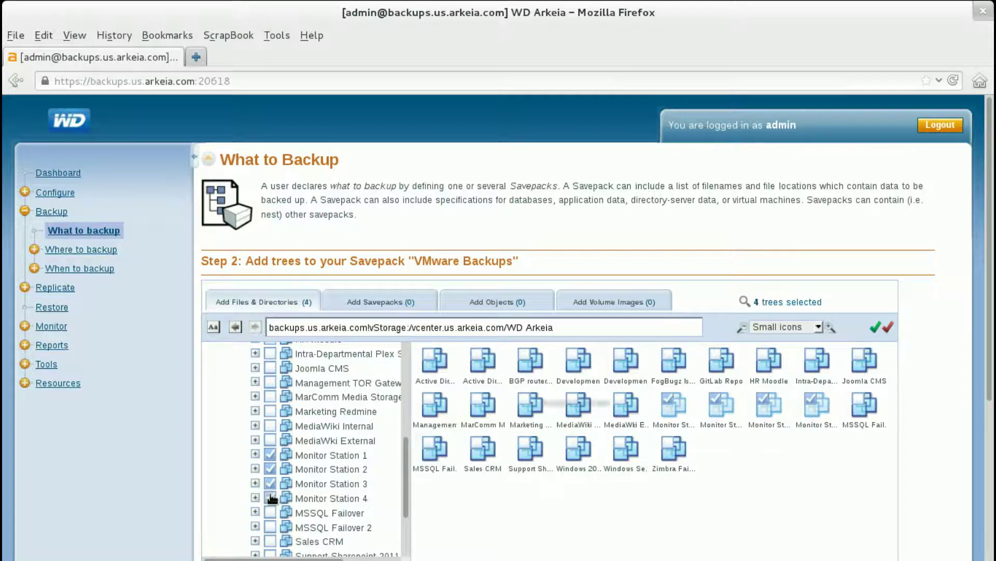
left_click(270, 498)
scroll(271, 497, "down", 2)
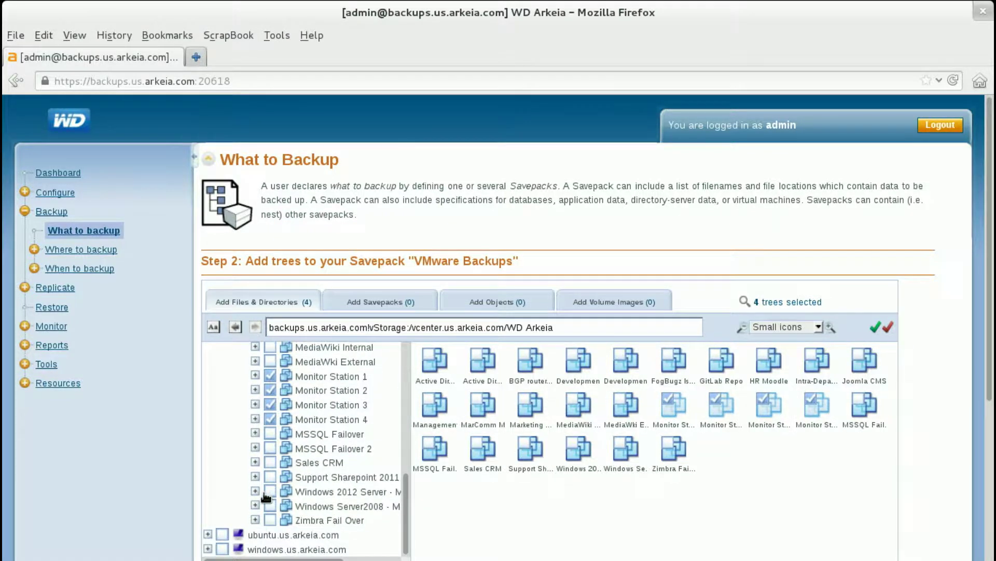
scroll(269, 495, "down", 5)
Apply multiflow settings to the first tree, then set the second tree to multiflow 2
left_click(315, 362)
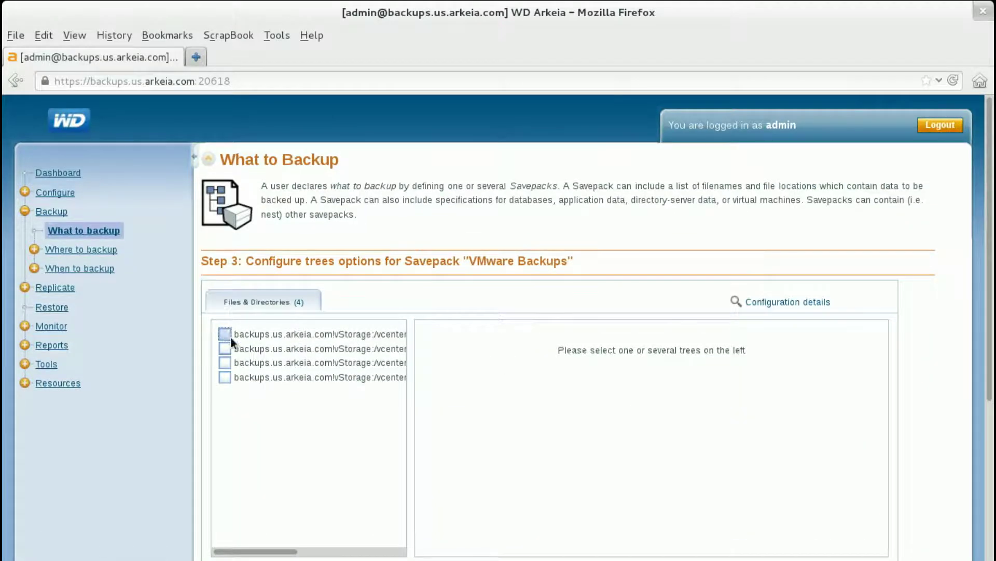
left_click(225, 334)
left_click(449, 388)
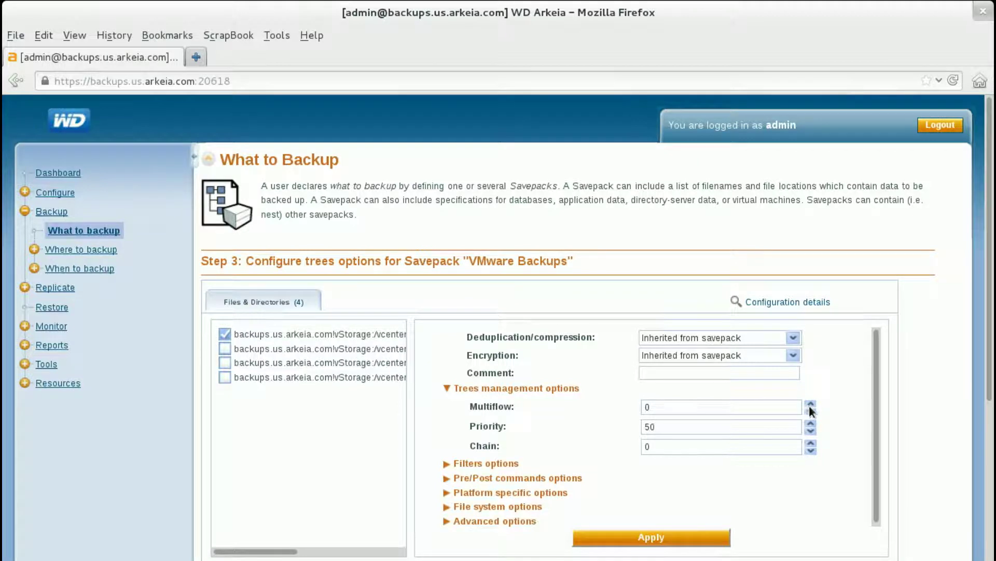
left_click(623, 538)
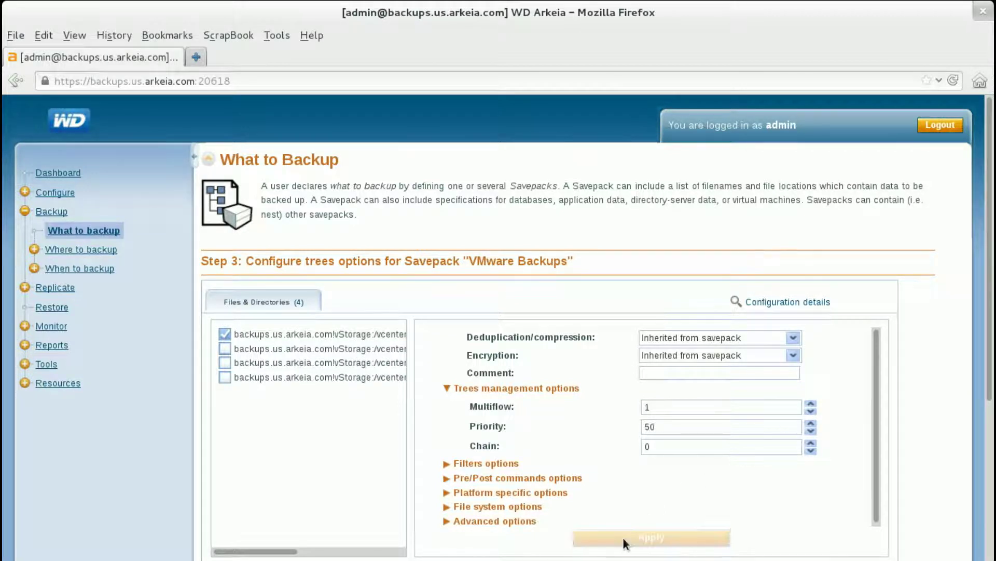
left_click(224, 334)
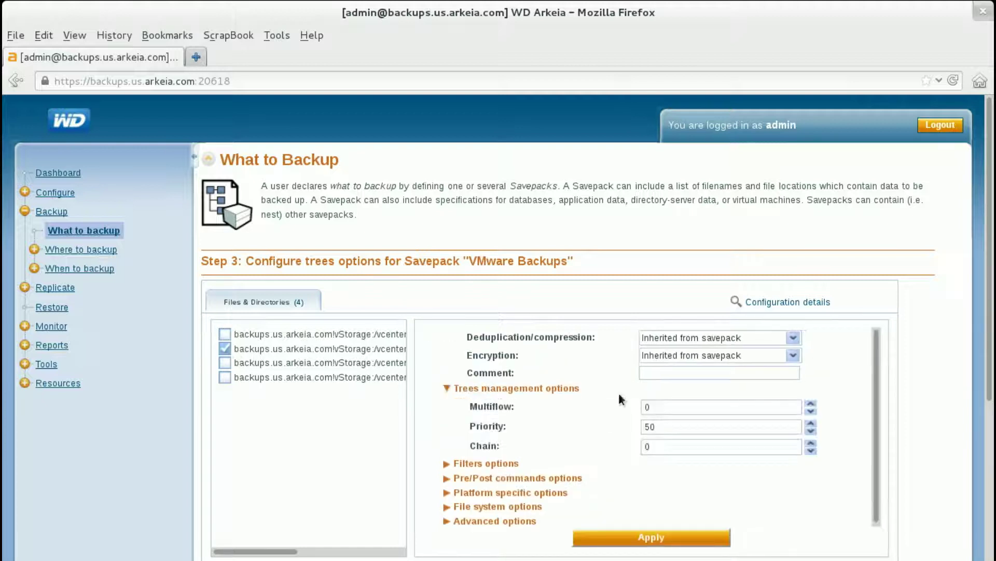
left_click(810, 403)
left_click(652, 538)
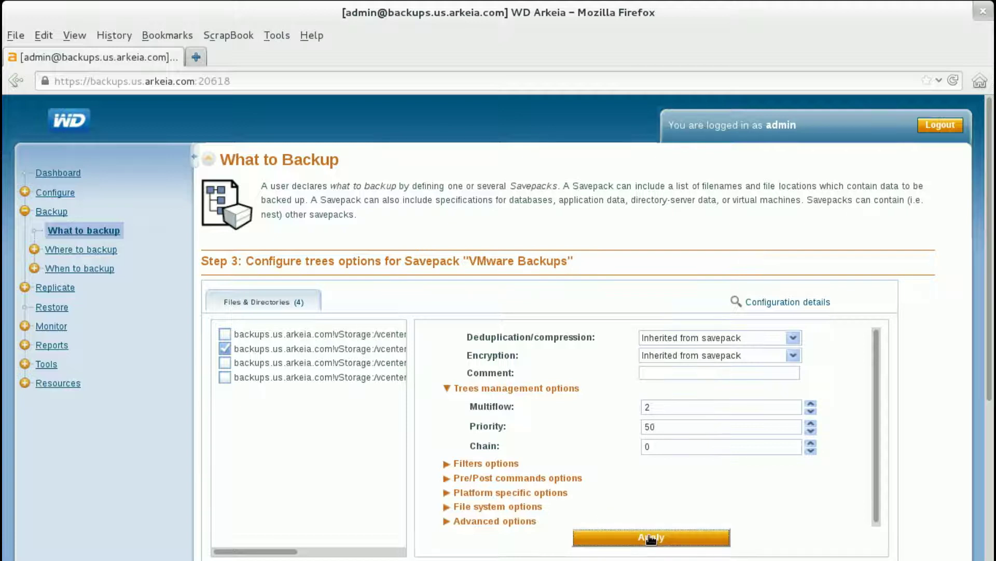
Set the third VM tree's multiflow to 3 and apply it
left_click(225, 349)
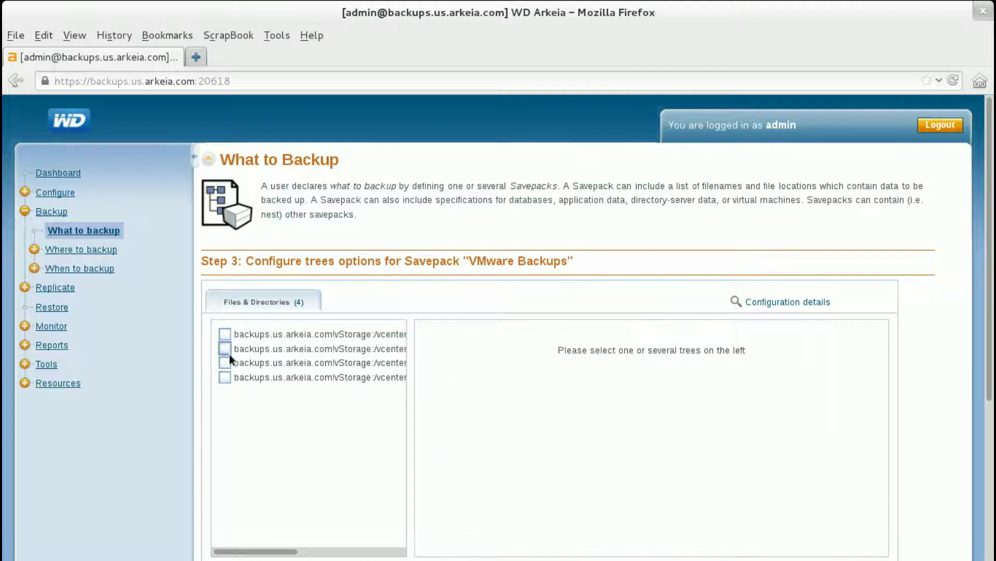
left_click(225, 363)
left_click(518, 387)
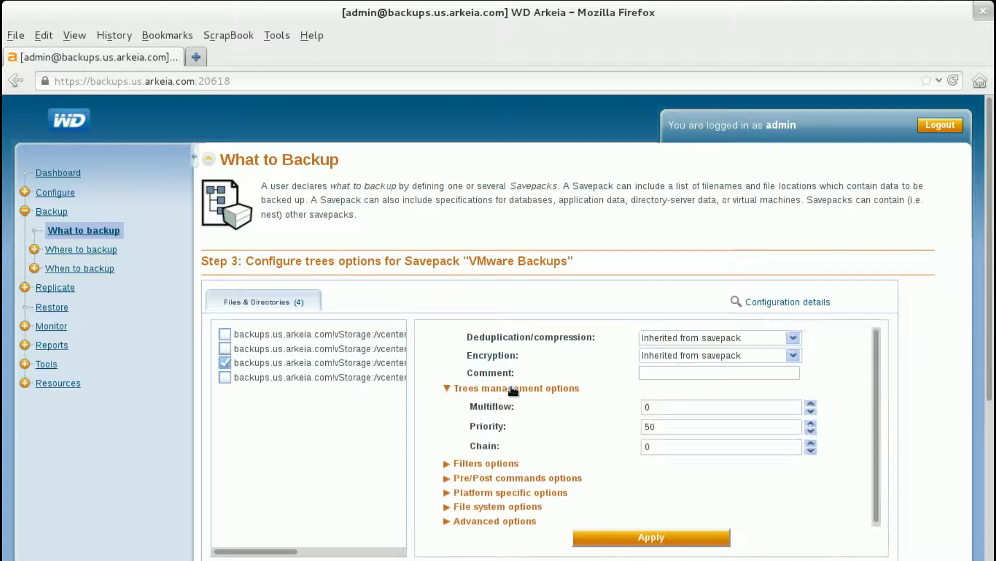
left_click(810, 404)
left_click(810, 403)
left_click(652, 538)
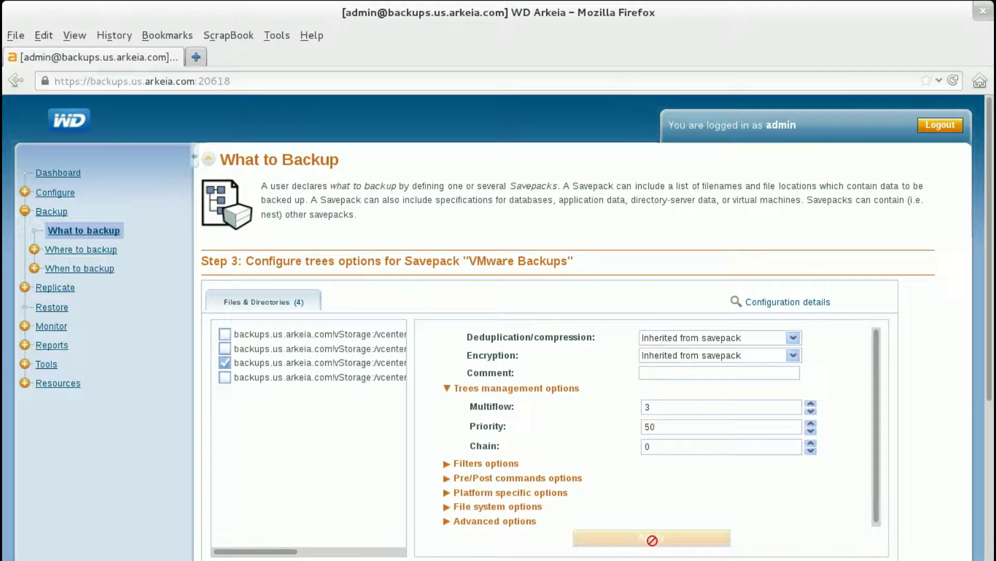
Set the fourth VM tree's multiflow to 4 and apply it
left_click(225, 376)
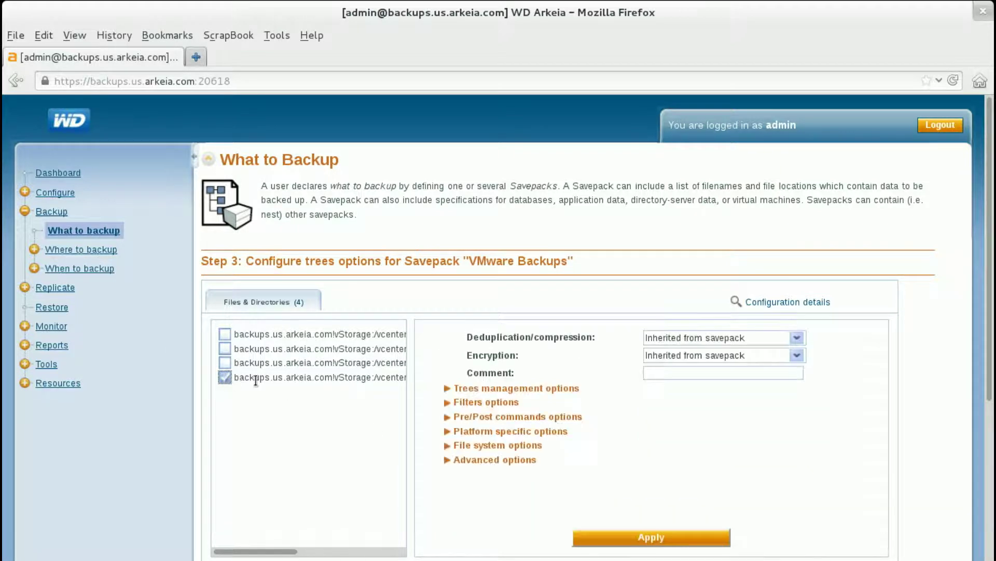
left_click(456, 389)
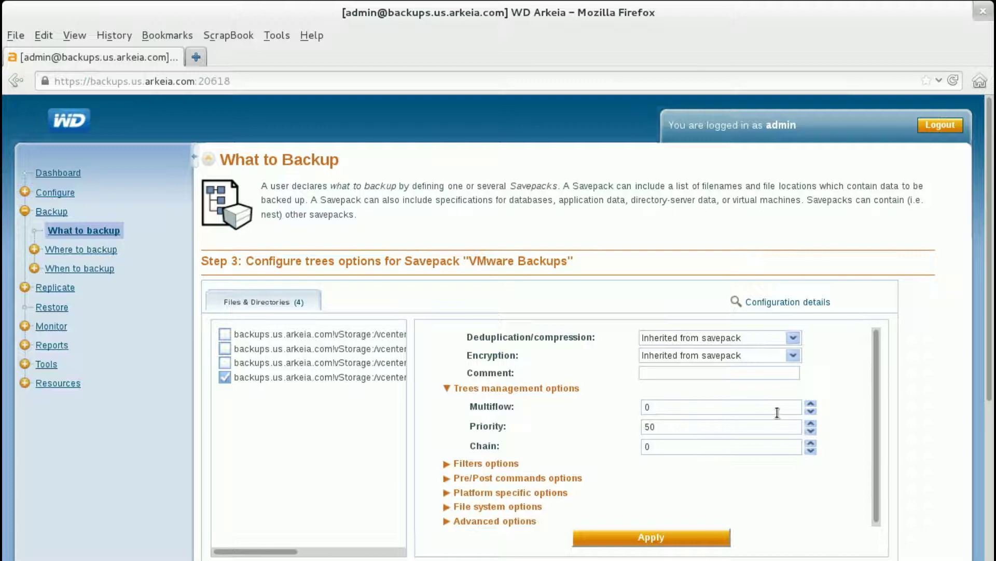
left_click(810, 403)
left_click(810, 403)
left_click(811, 403)
left_click(663, 539)
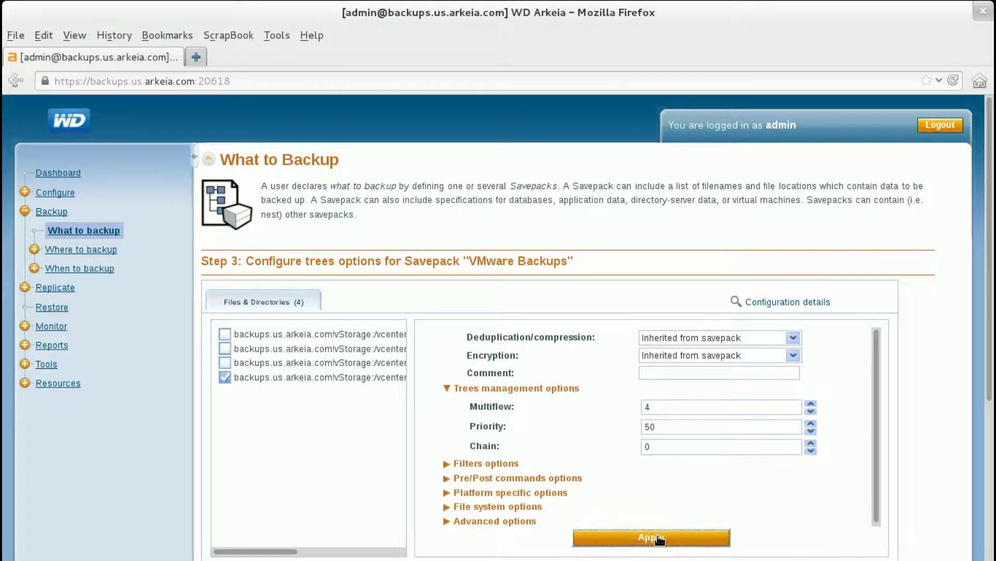
scroll(428, 470, "down", 4)
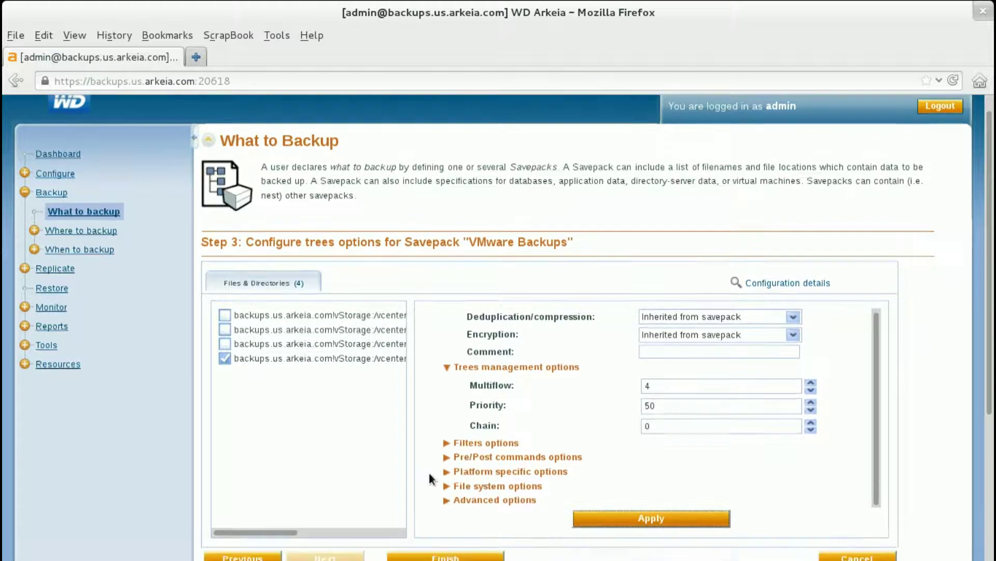
Finish the wizard and review VMware Backups' four Monitor Station trees on multiflows 1–4
left_click(451, 403)
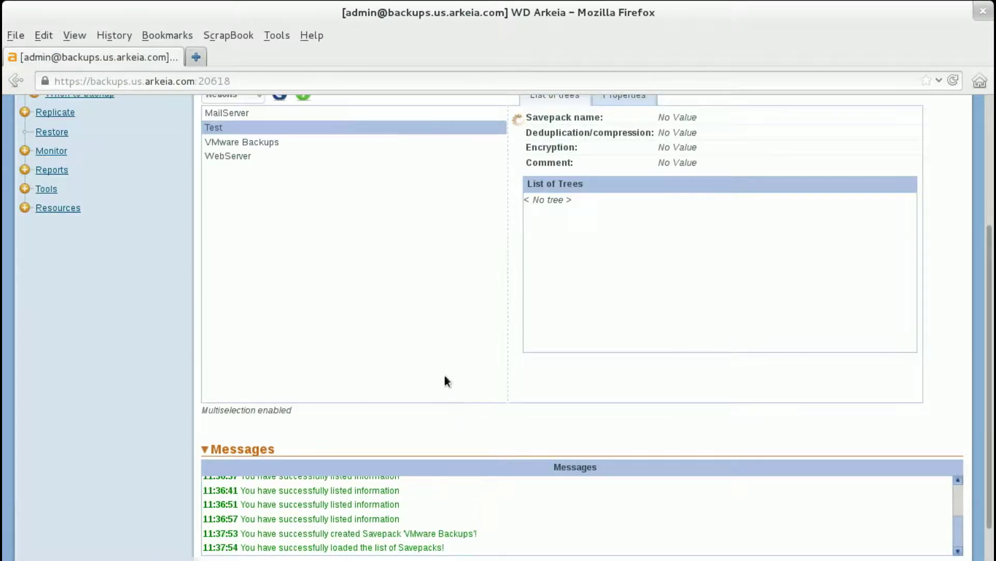
left_click(269, 143)
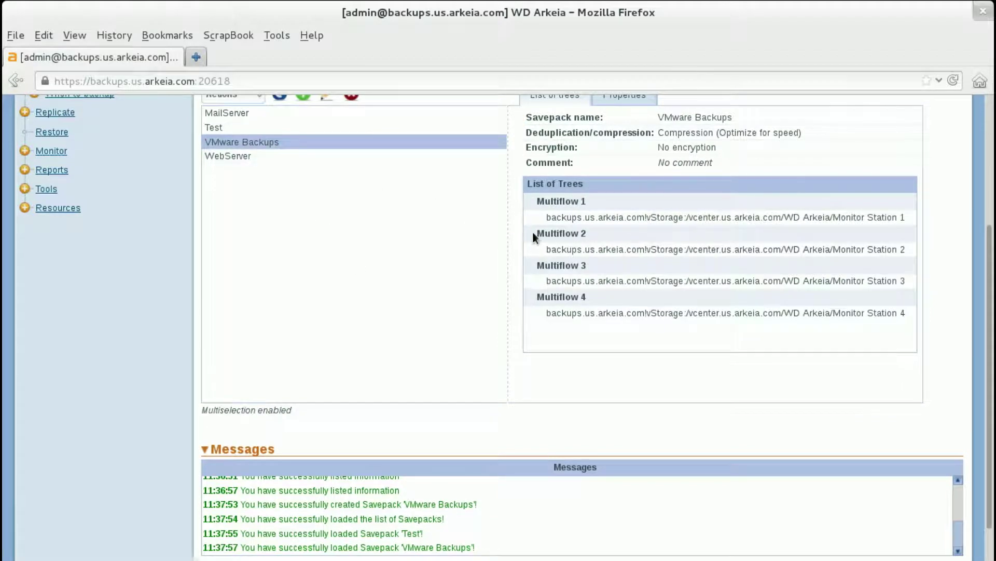
scroll(514, 320, "down", 1)
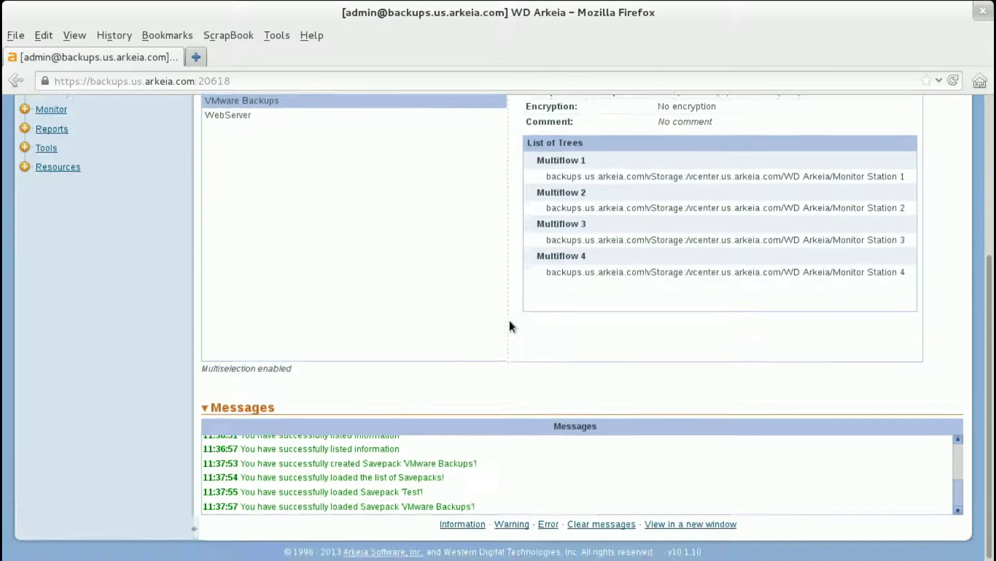
scroll(509, 325, "up", 2)
scroll(509, 326, "up", 3)
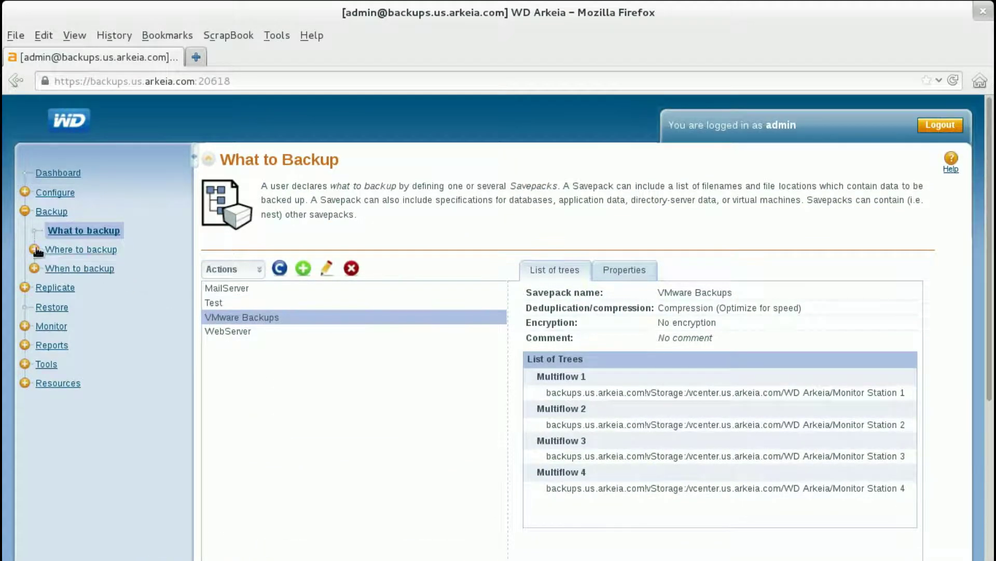
Start an immediate disk backup form for savepack VMware Backups to DiskStorage_Drivepack
left_click(39, 269)
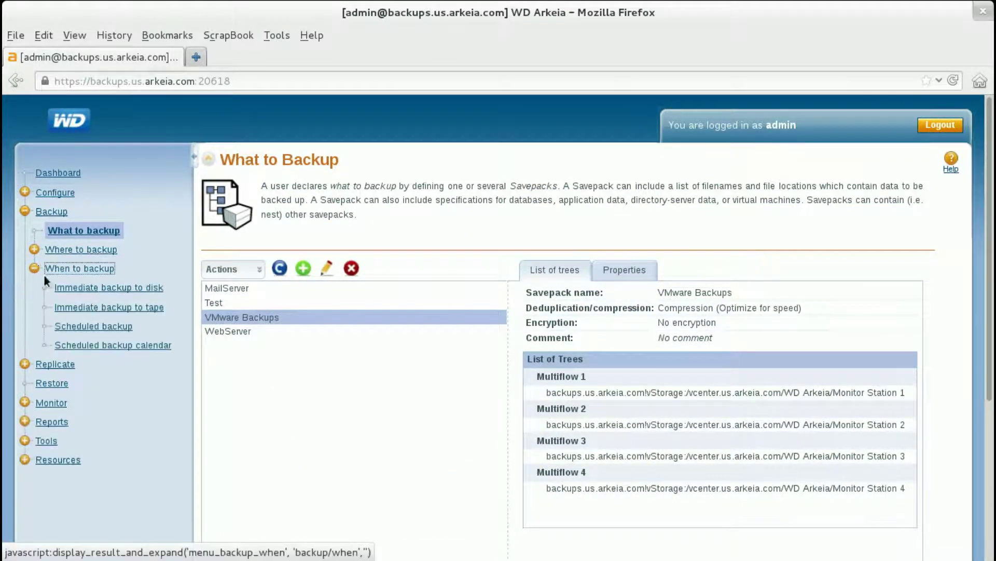
left_click(66, 293)
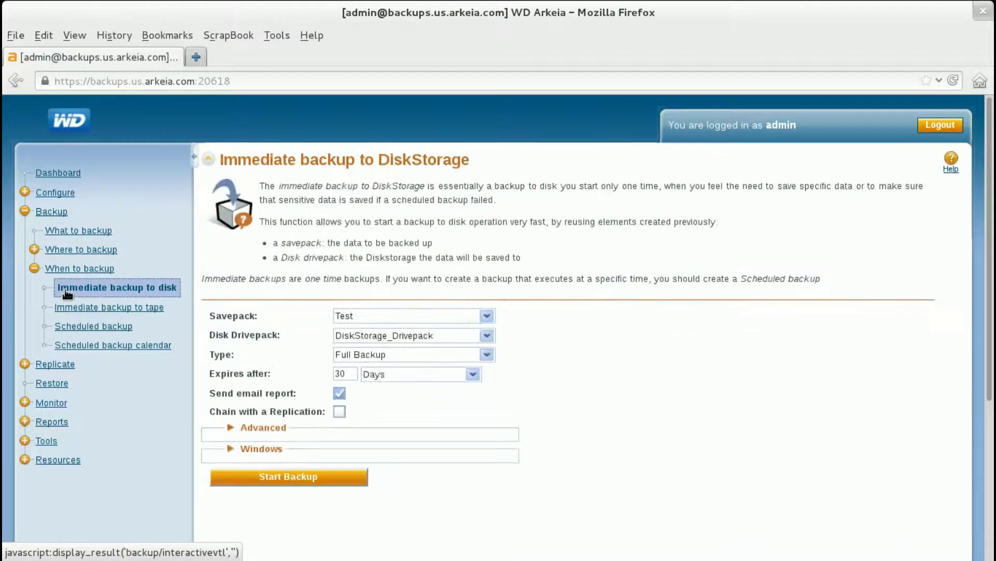
left_click(486, 317)
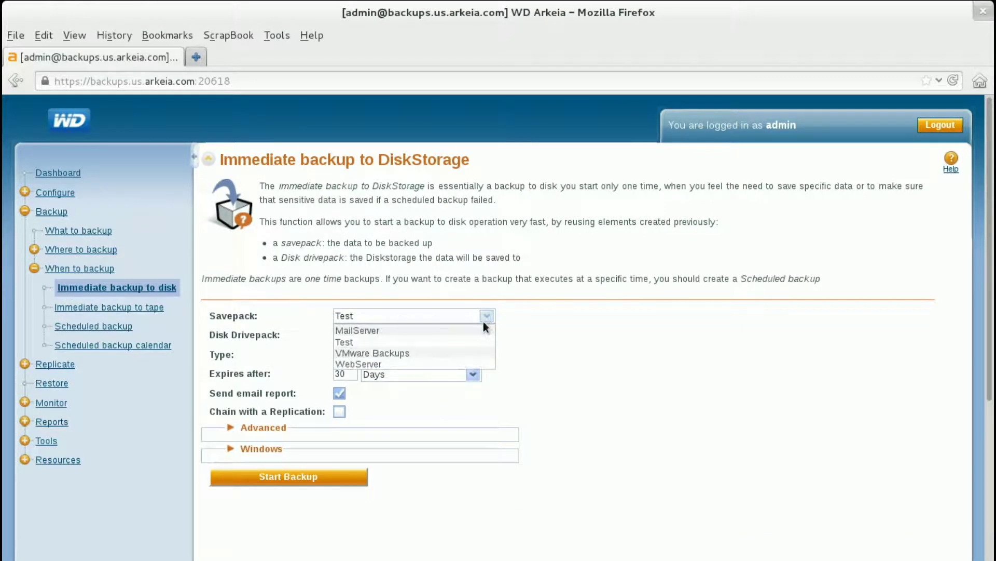
left_click(442, 352)
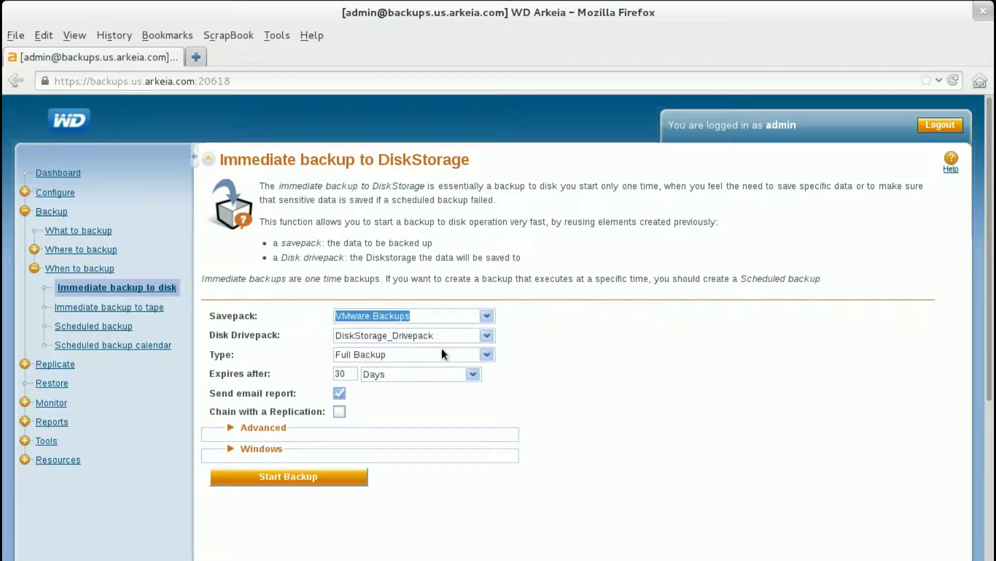
left_click(485, 336)
left_click(485, 335)
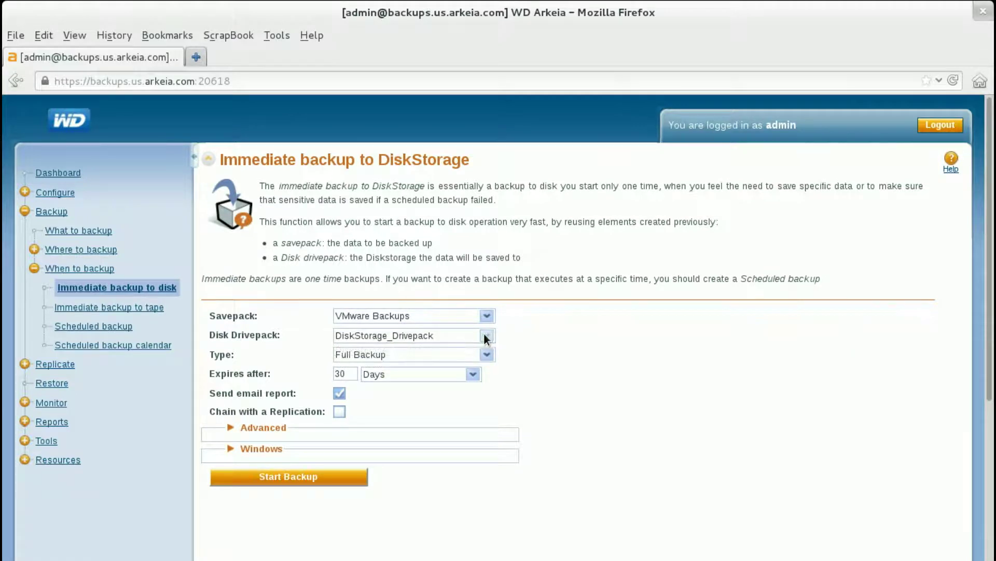
Leave Chain with a Replication unchecked and start the full backup
left_click(342, 410)
scroll(343, 410, "down", 2)
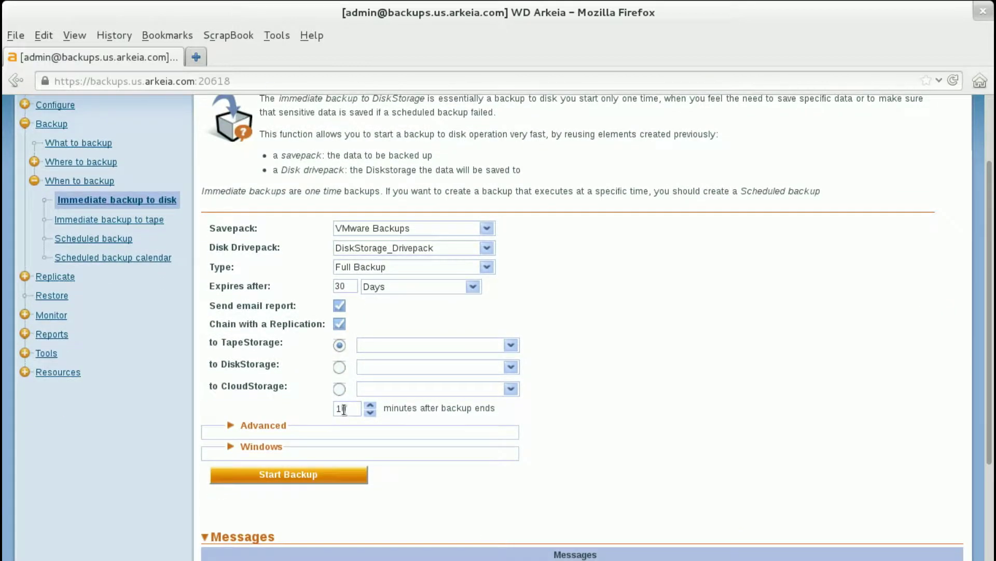
left_click(341, 325)
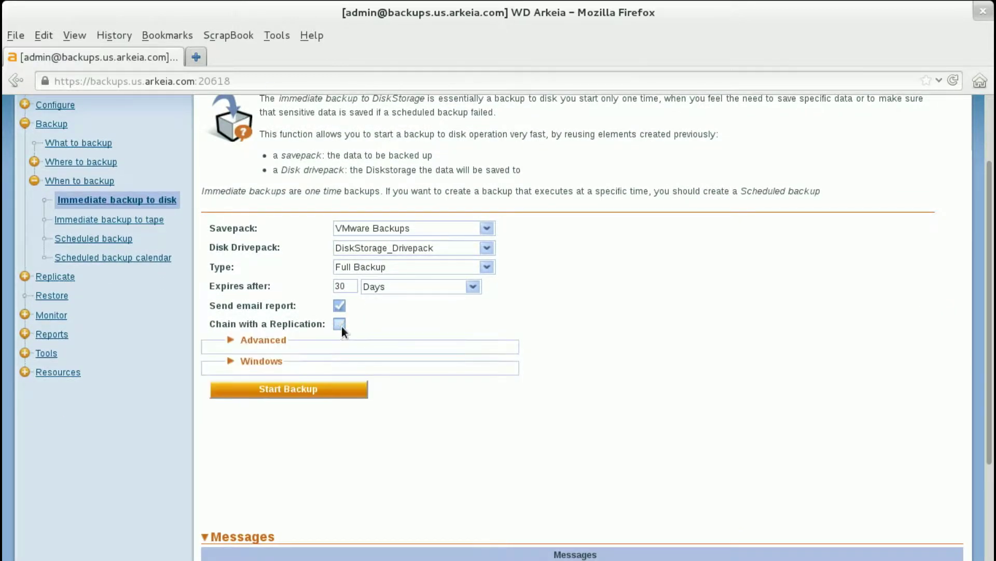
left_click(332, 389)
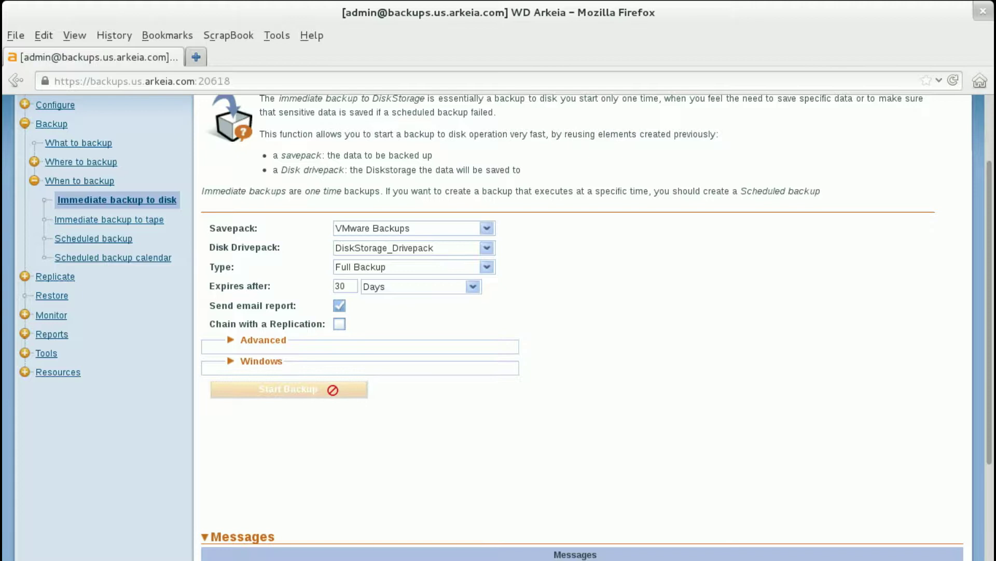